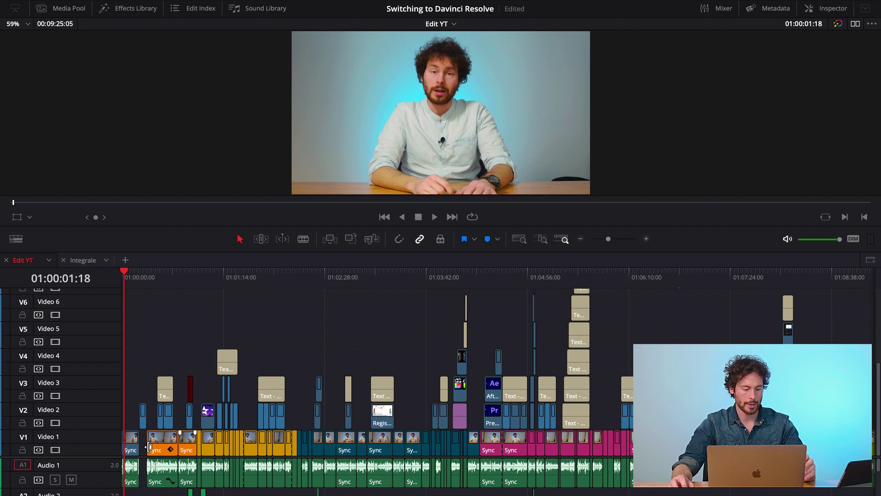
# Step: Scrub into the opening of the edit and mute the timeline audio
pyautogui.click(127, 271)
pyautogui.click(132, 273)
pyautogui.click(151, 273)
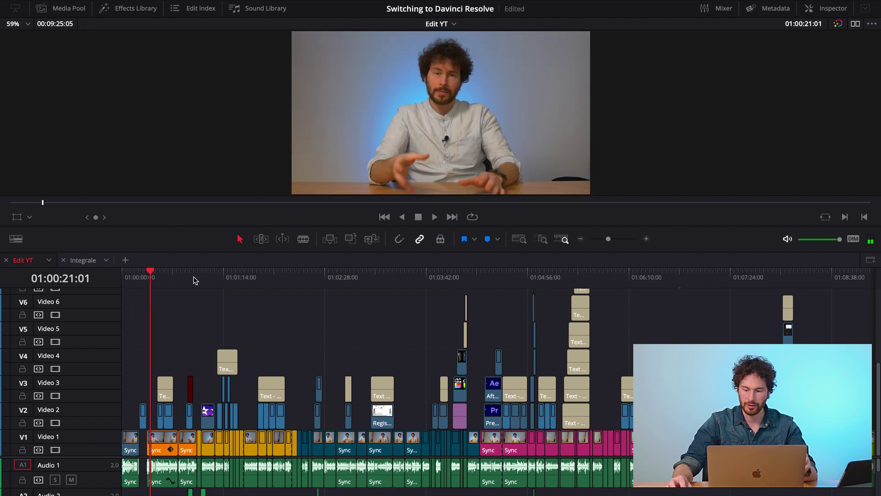
pyautogui.click(788, 238)
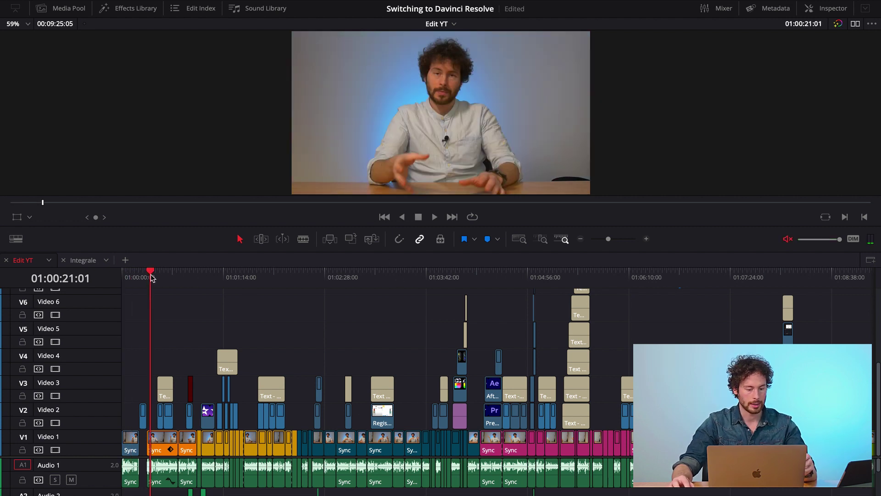
# Step: Skim through the Hong Kong footage, talking heads and VFX section, then switch to the Color page
pyautogui.click(165, 275)
pyautogui.click(173, 275)
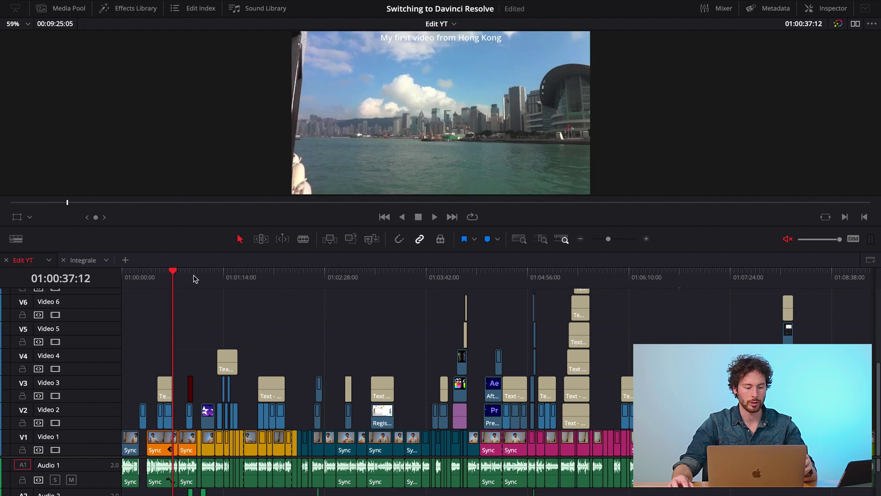
pyautogui.click(194, 278)
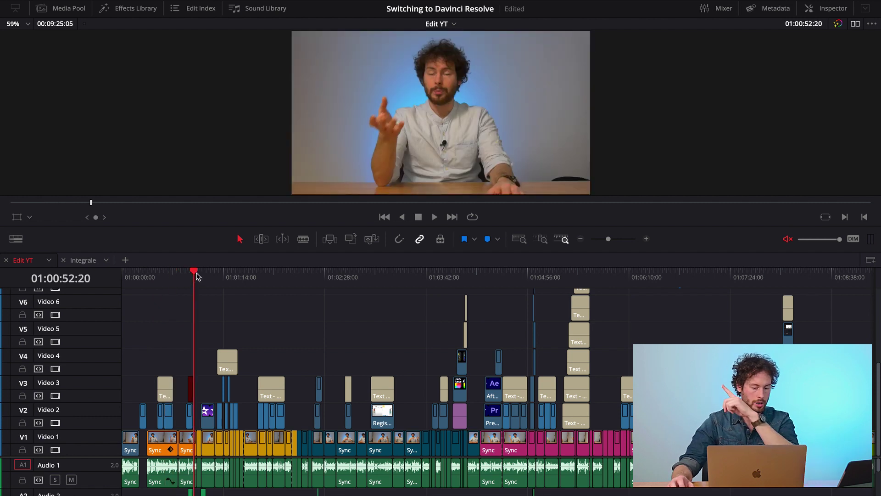
pyautogui.click(404, 278)
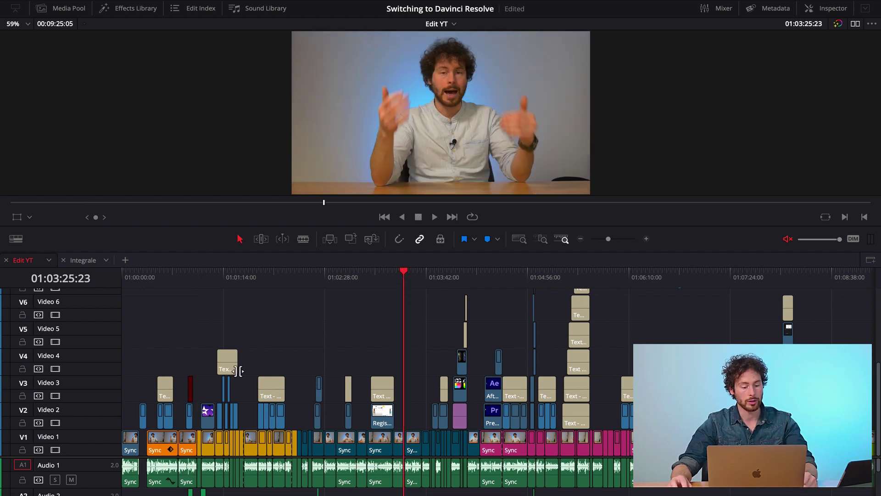
pyautogui.click(141, 278)
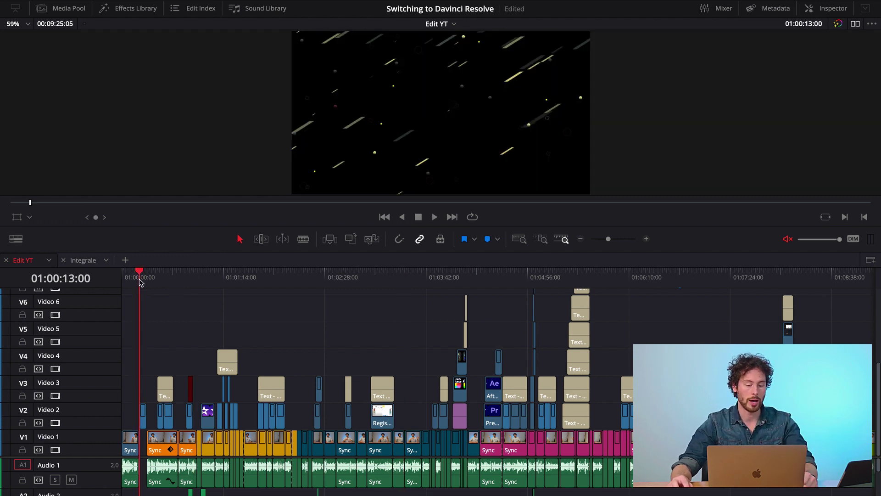
pyautogui.moveTo(154, 278); pyautogui.dragTo(273, 280)
pyautogui.click(383, 280)
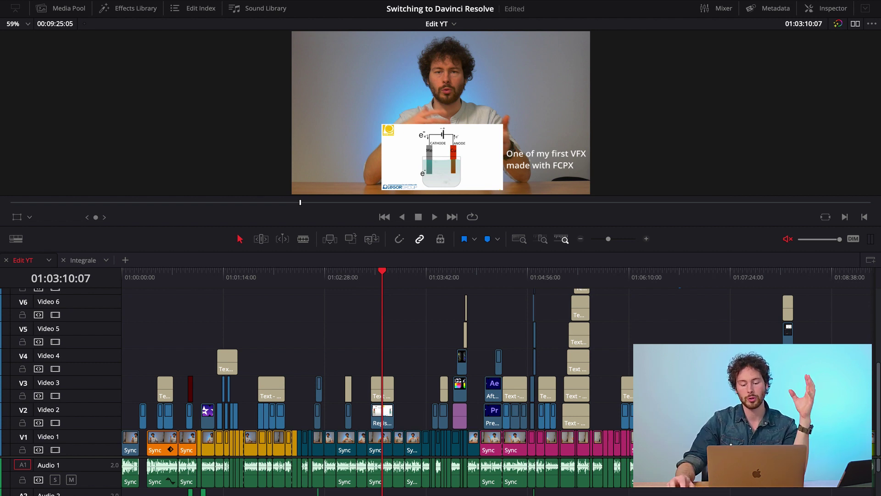
pyautogui.hotkey('shift', '6')
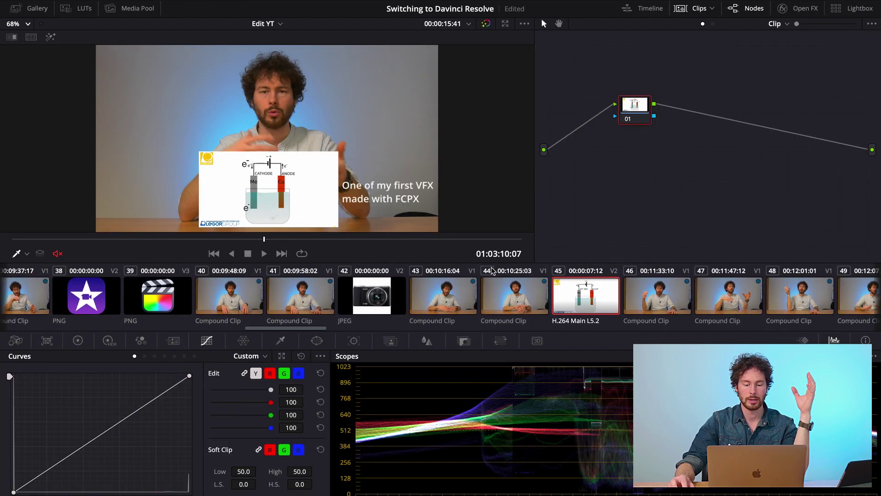
# Step: Preview clips 43, 44, 45, 42, 39 and 38, then scroll the clip strip back toward the start
pyautogui.click(459, 292)
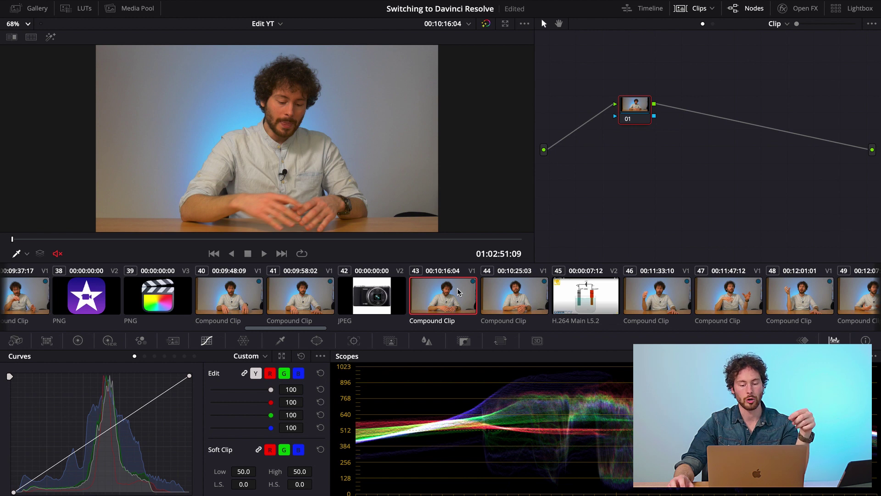
pyautogui.click(506, 298)
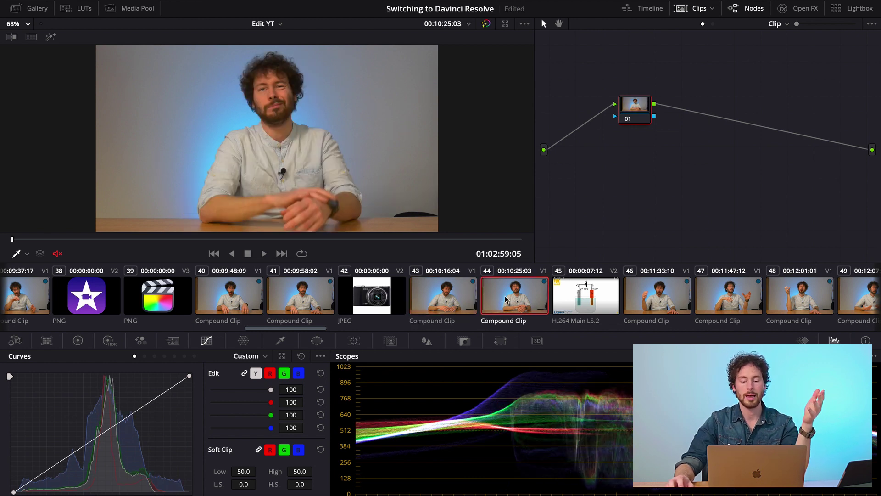
pyautogui.click(581, 298)
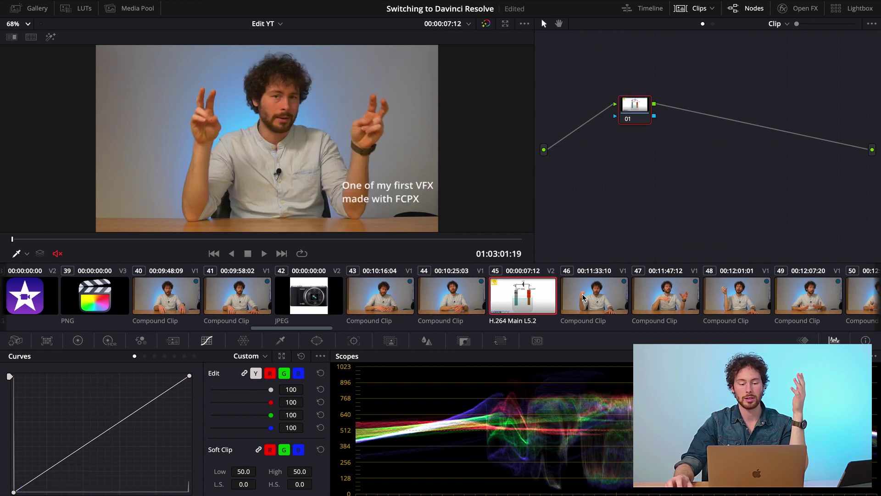
pyautogui.click(307, 285)
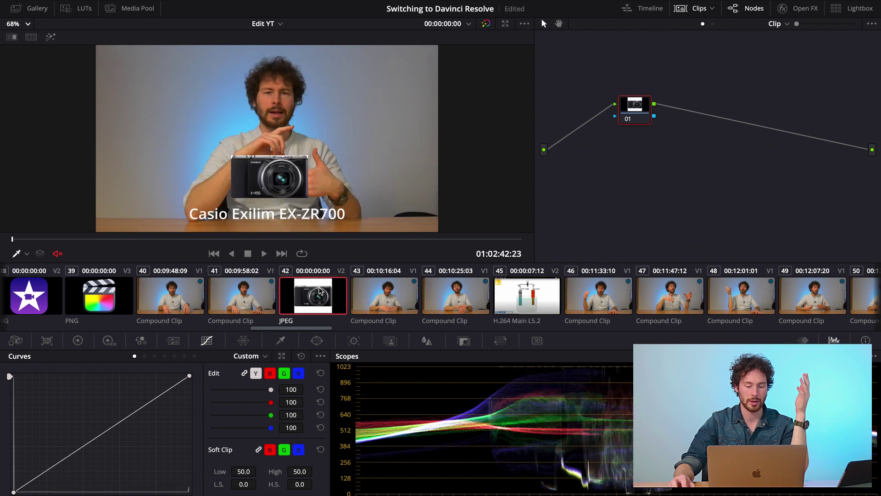
pyautogui.click(254, 285)
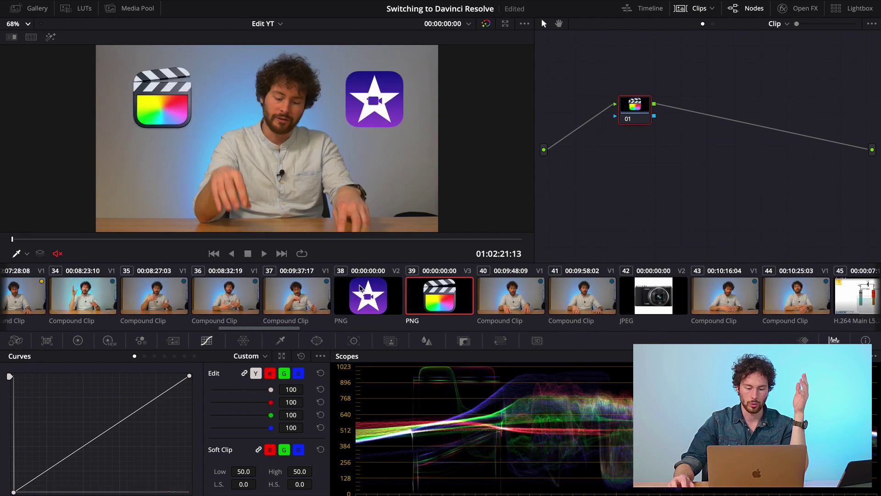
pyautogui.click(376, 290)
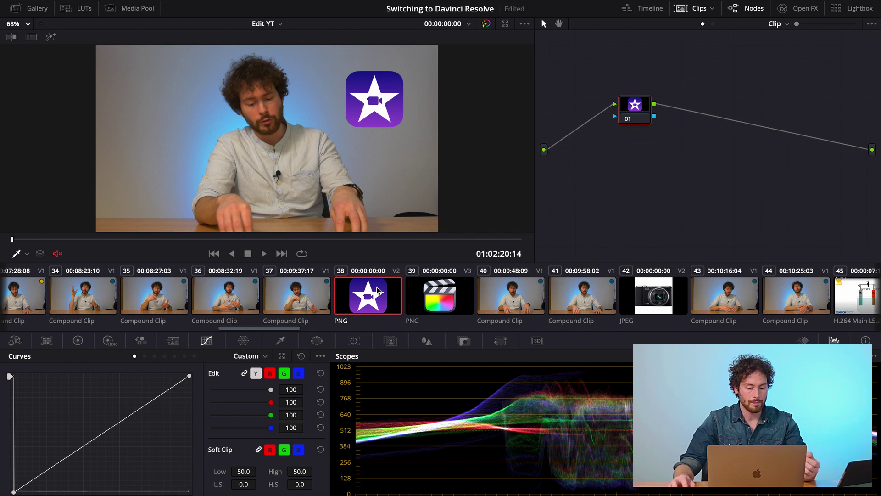
pyautogui.hscroll(-15, 377, 290)
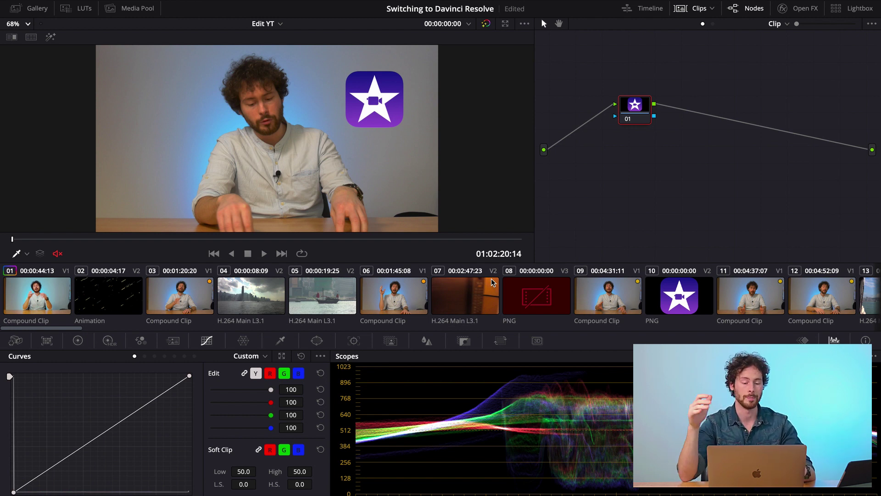
# Step: Open clip 01, inspect nodes 01, 02 and 03, then bypass all grades to view the original footage
pyautogui.click(28, 301)
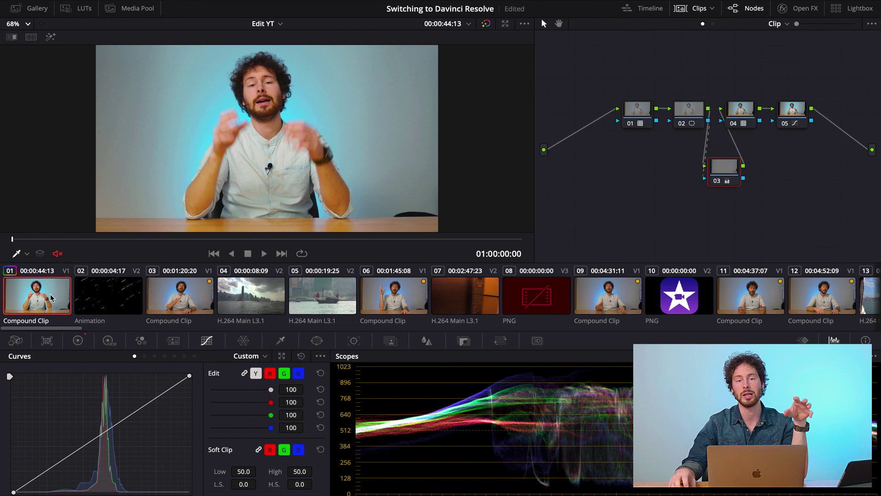
pyautogui.click(81, 239)
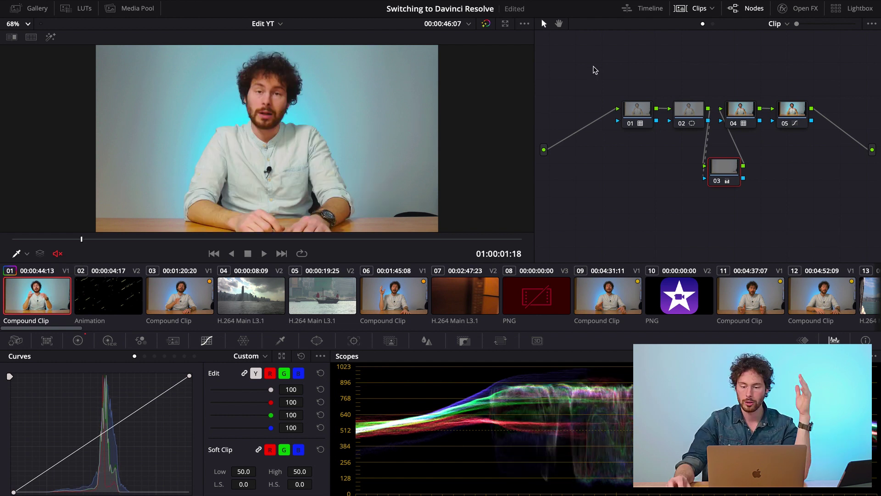
pyautogui.click(638, 110)
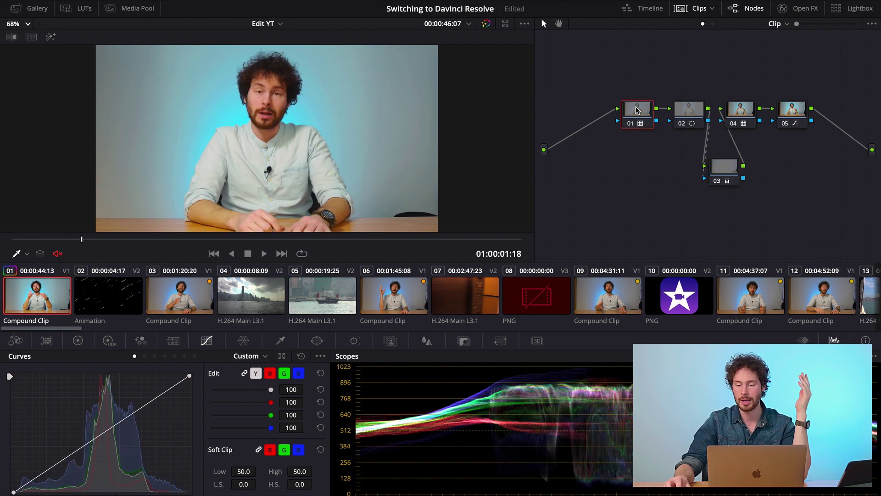
pyautogui.click(700, 112)
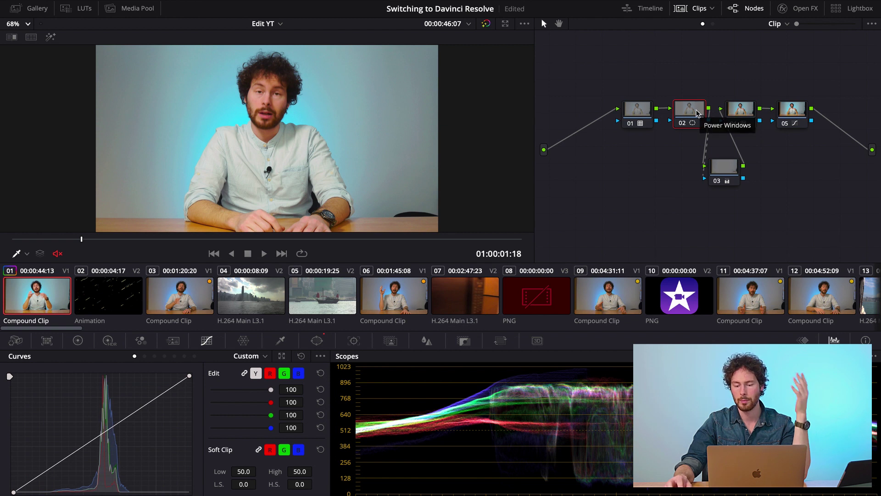
pyautogui.click(725, 169)
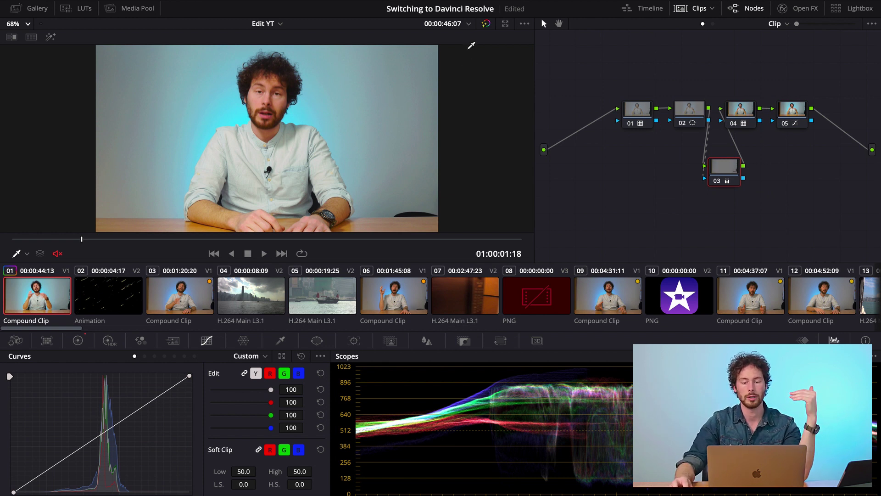
pyautogui.click(485, 25)
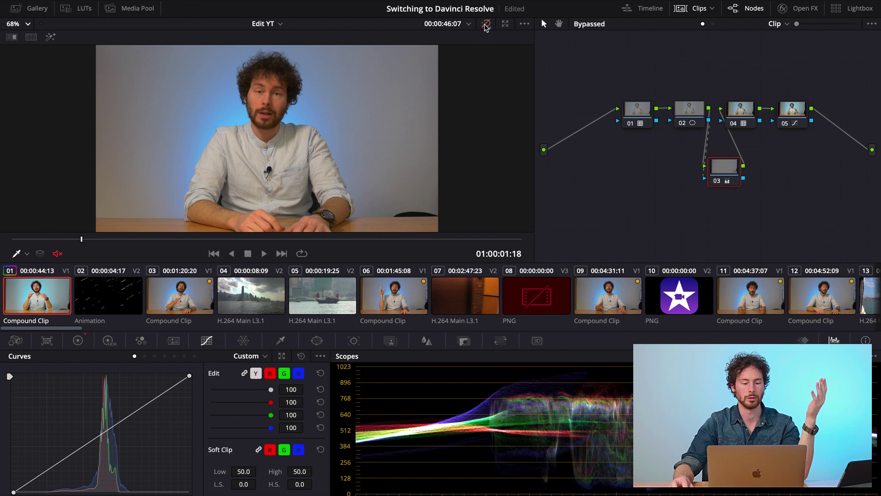
# Step: Re-enable the grade and Cmd-select A-roll clips 03, 06 and 09
pyautogui.click(486, 26)
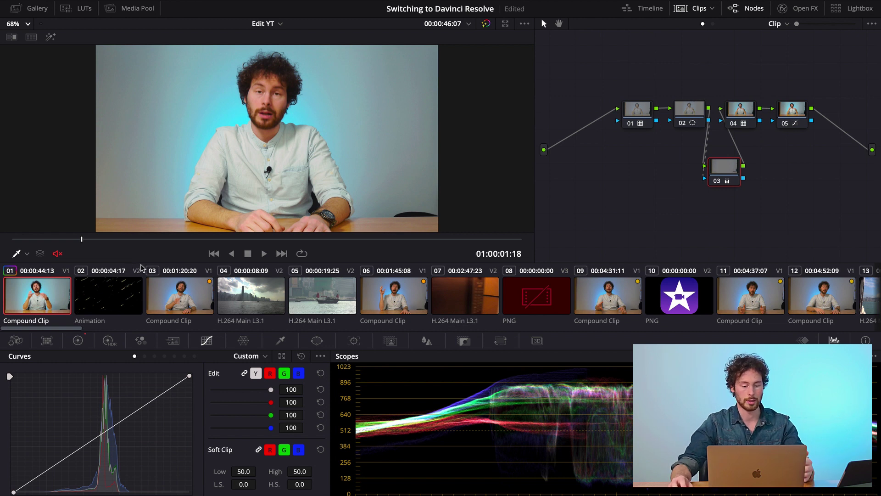
pyautogui.keyDown('ctrl'); pyautogui.click(175, 295); pyautogui.keyUp('ctrl')
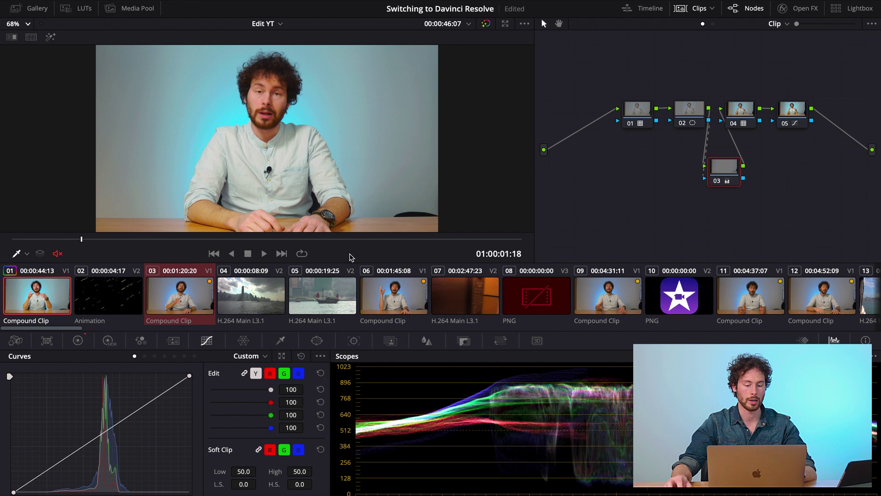
pyautogui.keyDown('ctrl'); pyautogui.click(395, 286); pyautogui.keyUp('ctrl')
pyautogui.keyDown('ctrl'); pyautogui.click(598, 299); pyautogui.keyUp('ctrl')
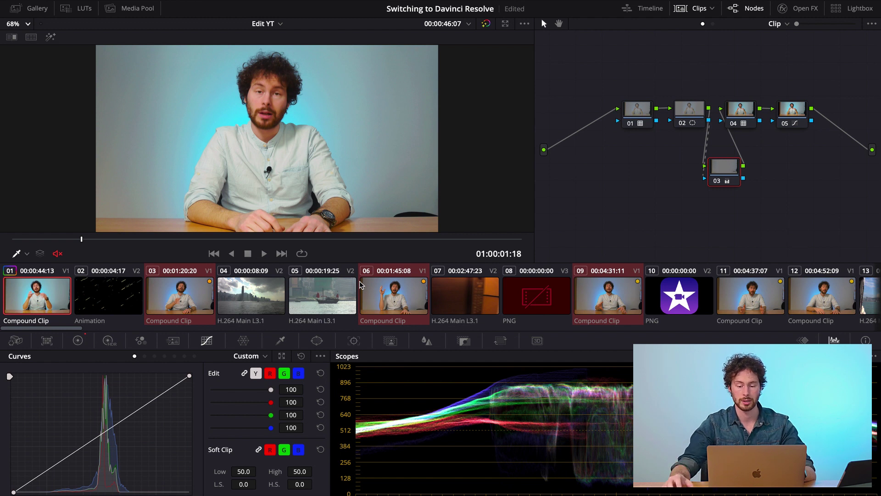
pyautogui.hscroll(5, 536, 289)
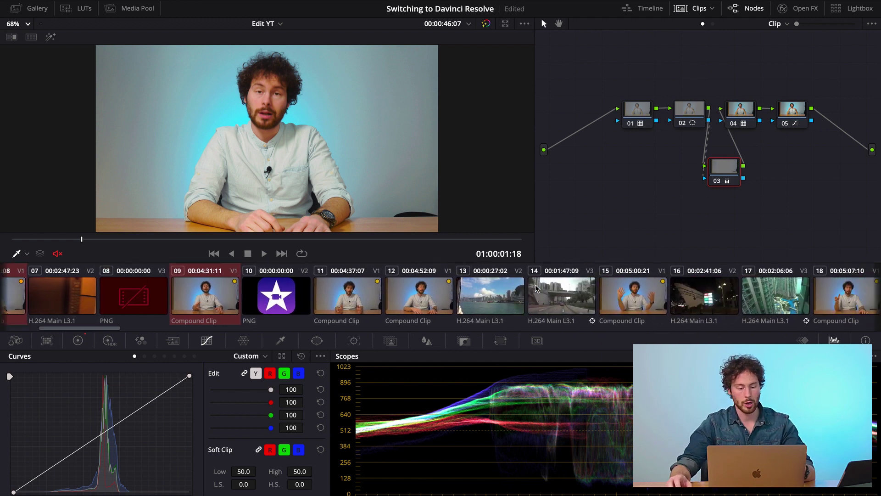
pyautogui.hscroll(2, 458, 296)
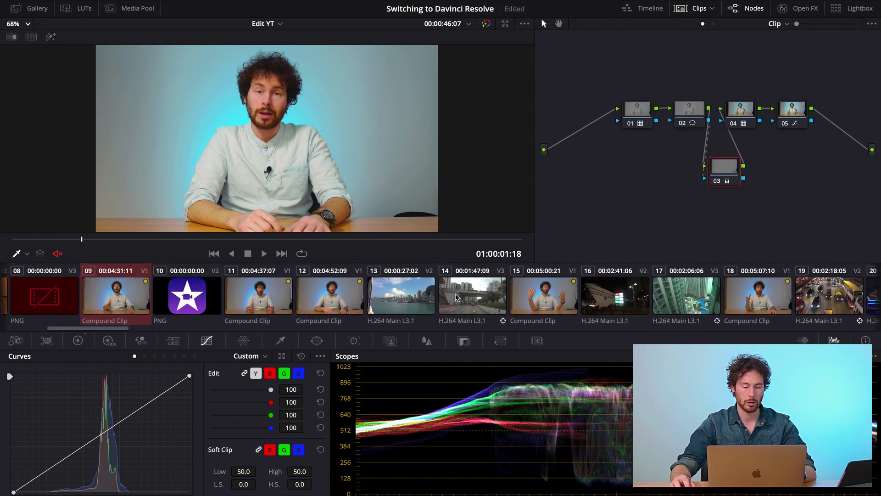
# Step: Add A-roll clips 11, 12, 15, 21, 22, 23 and 24 to the selection, then return to clip 01
pyautogui.keyDown('super'); pyautogui.click(266, 303); pyautogui.keyUp('super')
pyautogui.keyDown('super'); pyautogui.click(352, 304); pyautogui.keyUp('super')
pyautogui.keyDown('super'); pyautogui.click(554, 293); pyautogui.keyUp('super')
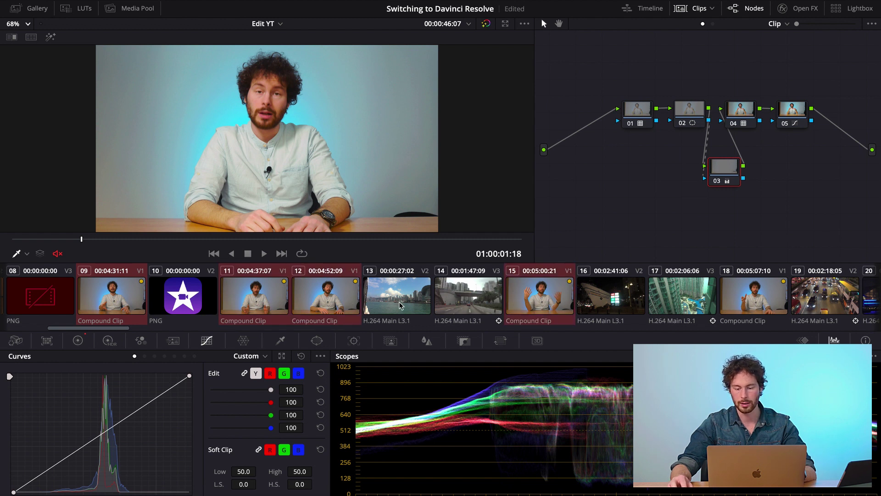
pyautogui.hscroll(5, 555, 280)
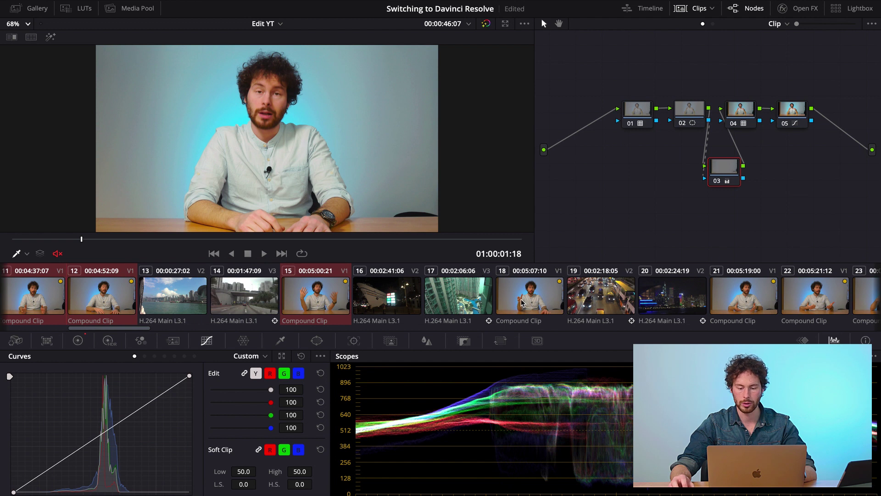
pyautogui.keyDown('super'); pyautogui.click(746, 295); pyautogui.keyUp('super')
pyautogui.hscroll(5, 746, 294)
pyautogui.keyDown('super'); pyautogui.click(592, 296); pyautogui.keyUp('super')
pyautogui.keyDown('super'); pyautogui.click(661, 296); pyautogui.keyUp('super')
pyautogui.keyDown('super'); pyautogui.click(724, 294); pyautogui.keyUp('super')
pyautogui.hscroll(4, 724, 295)
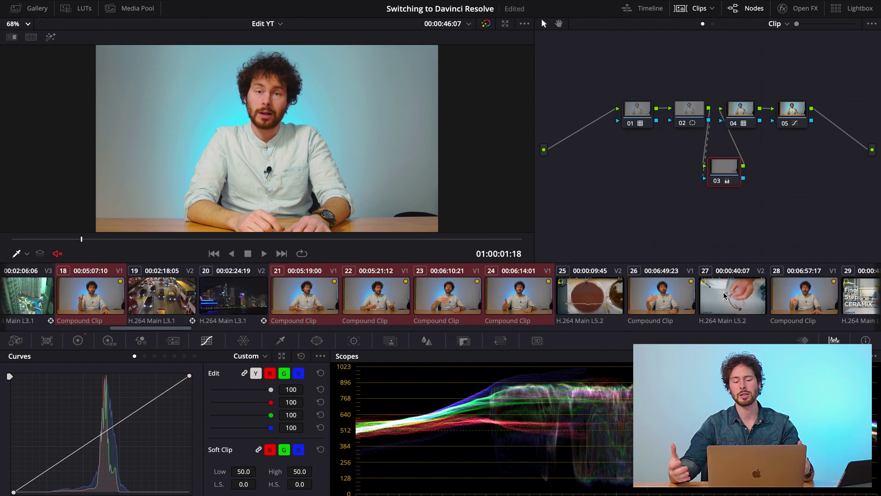
pyautogui.press('Home')
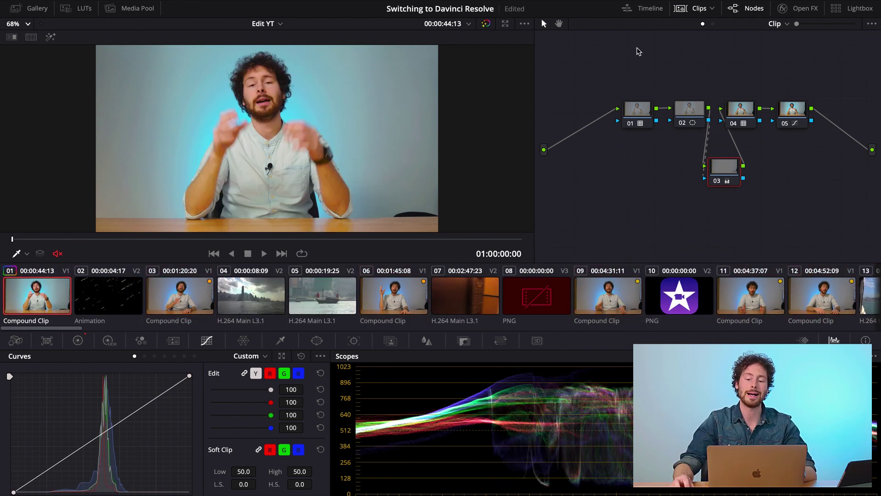
pyautogui.click(646, 13)
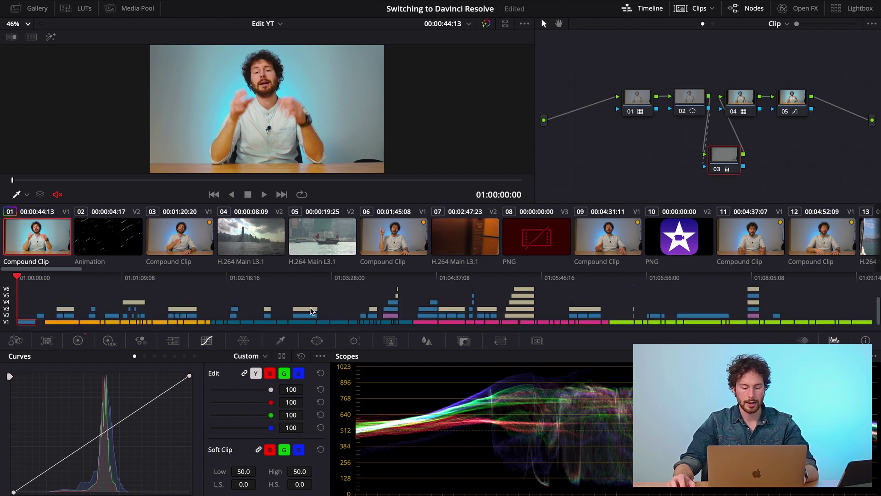
pyautogui.hotkey('shift', '4')
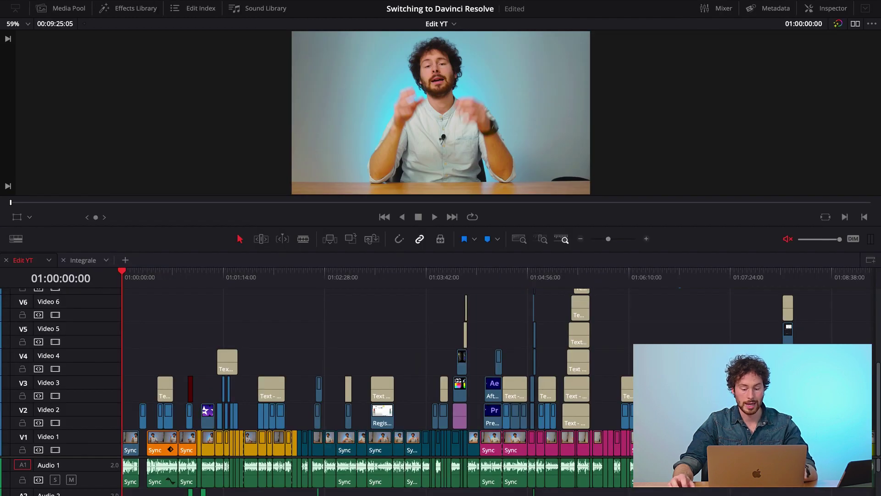
pyautogui.hotkey('shift', '6')
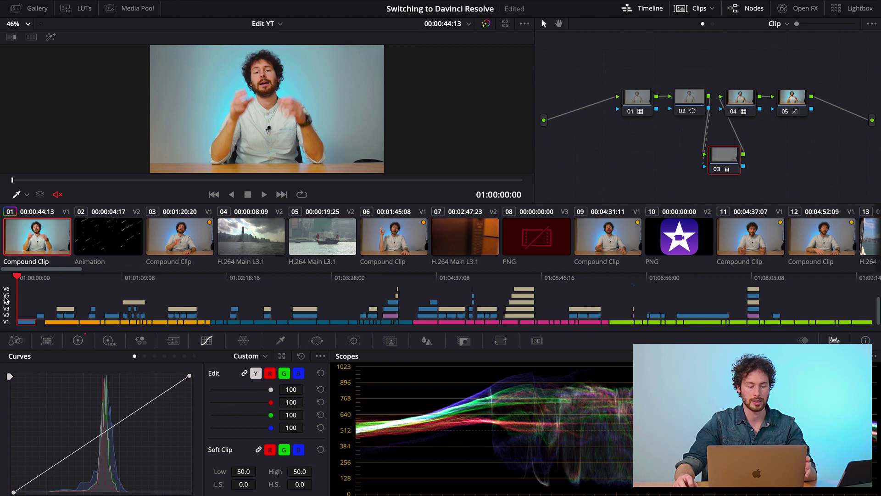
# Step: Filter the clip thumbnails to track V1 by toggling the V2 and V3 track labels off
pyautogui.scroll(5, 6, 296)
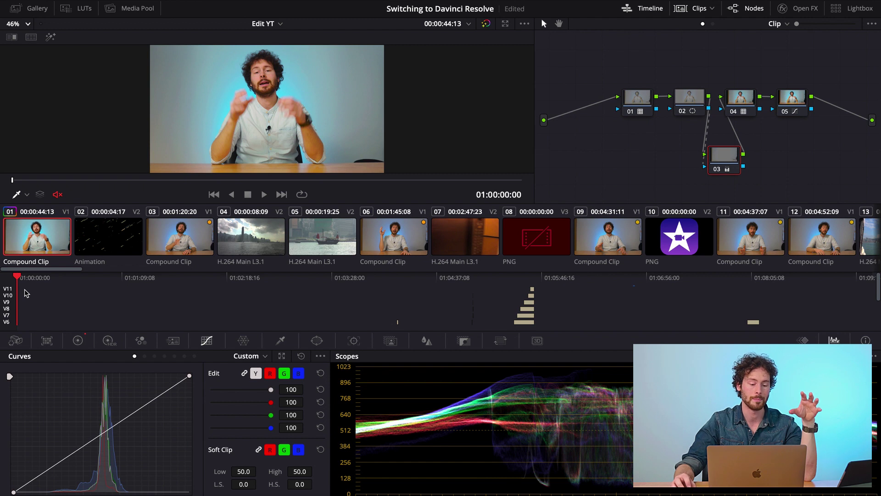
pyautogui.scroll(-5, 24, 303)
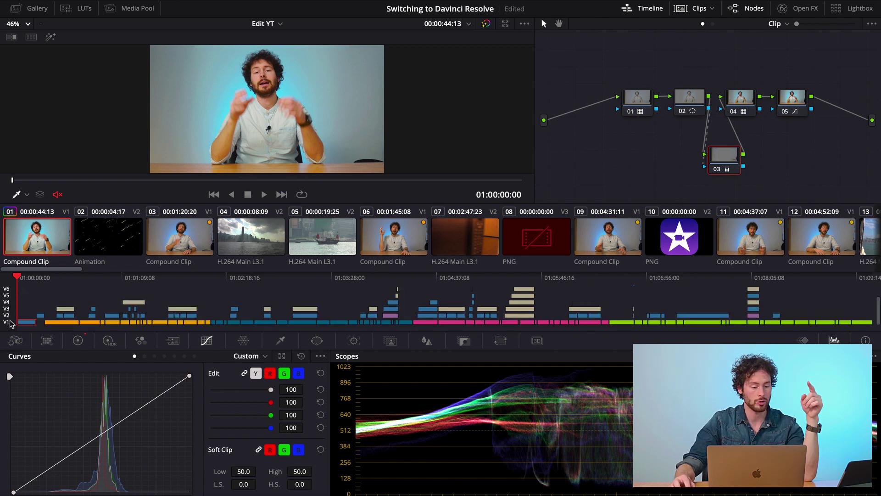
pyautogui.click(7, 320)
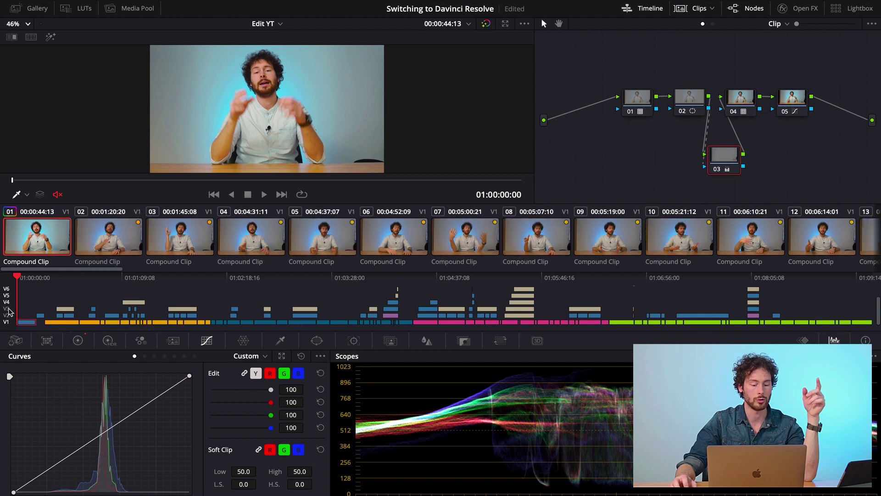
pyautogui.click(6, 317)
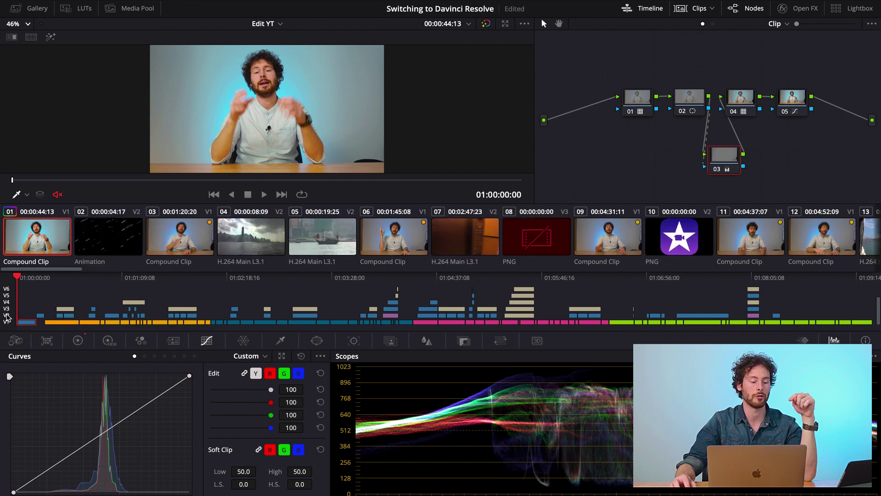
pyautogui.click(7, 315)
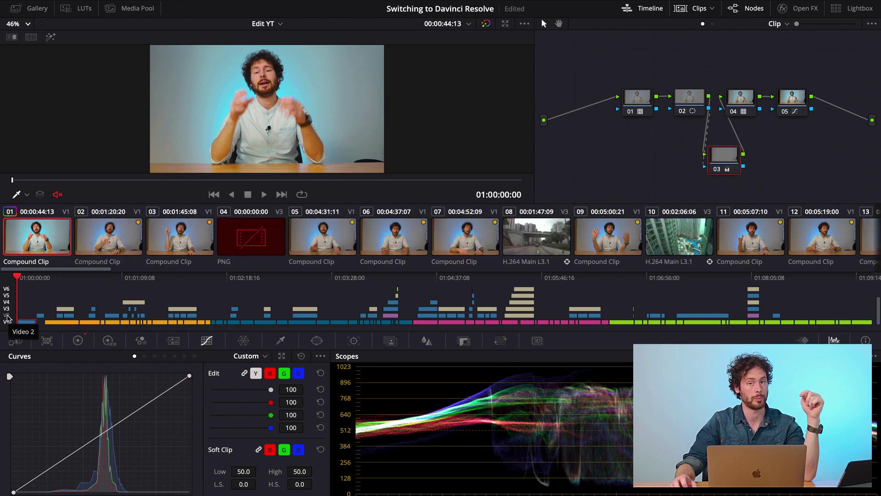
pyautogui.click(6, 308)
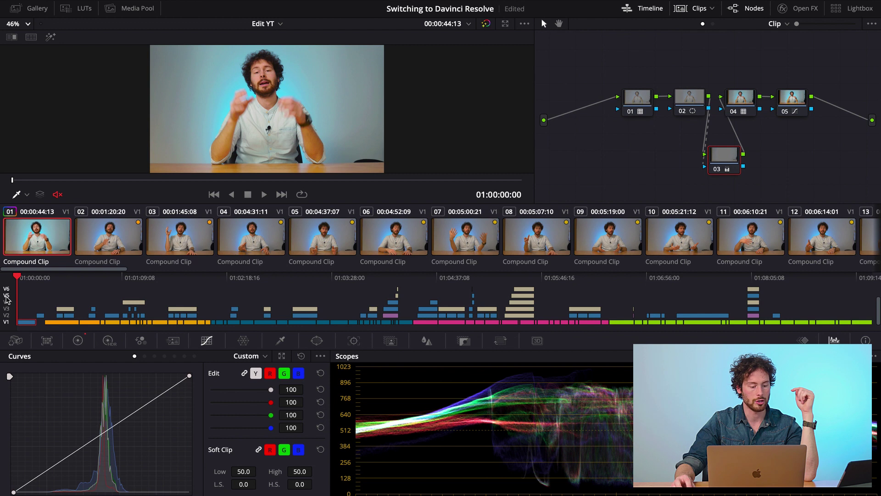
pyautogui.scroll(5, 7, 293)
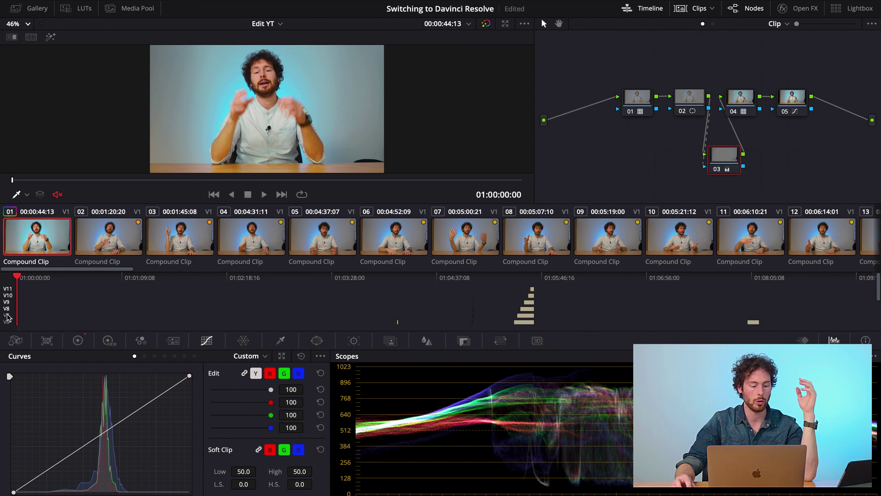
pyautogui.scroll(-5, 23, 301)
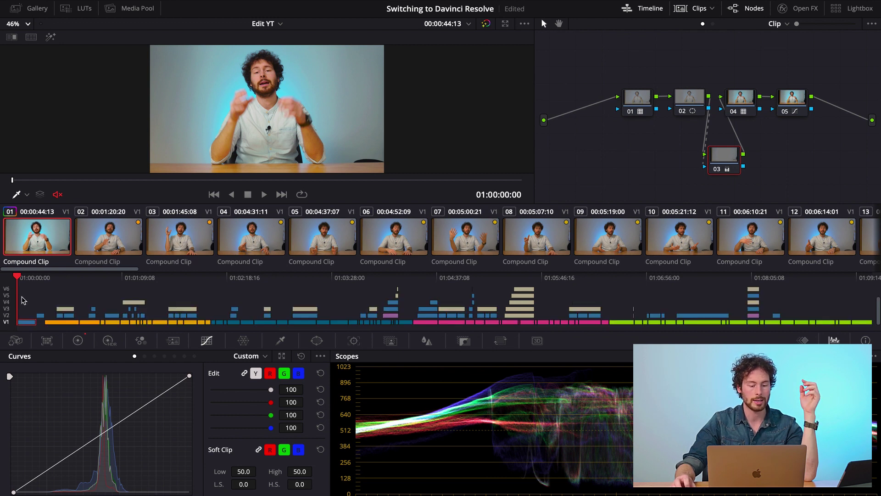
pyautogui.scroll(-10, 24, 235)
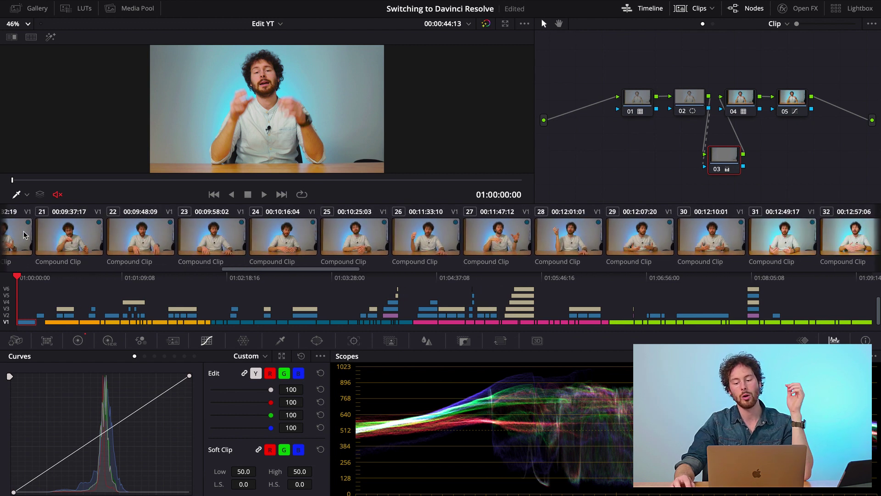
pyautogui.scroll(-20, 24, 235)
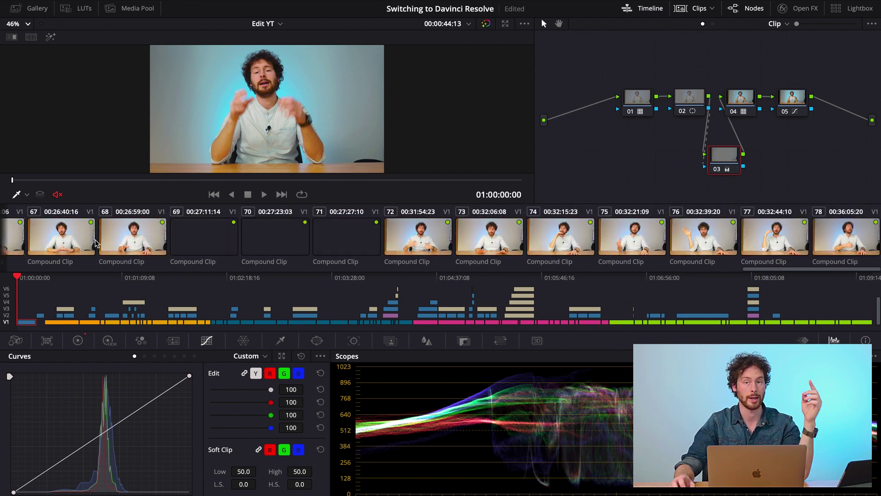
pyautogui.scroll(20, 112, 243)
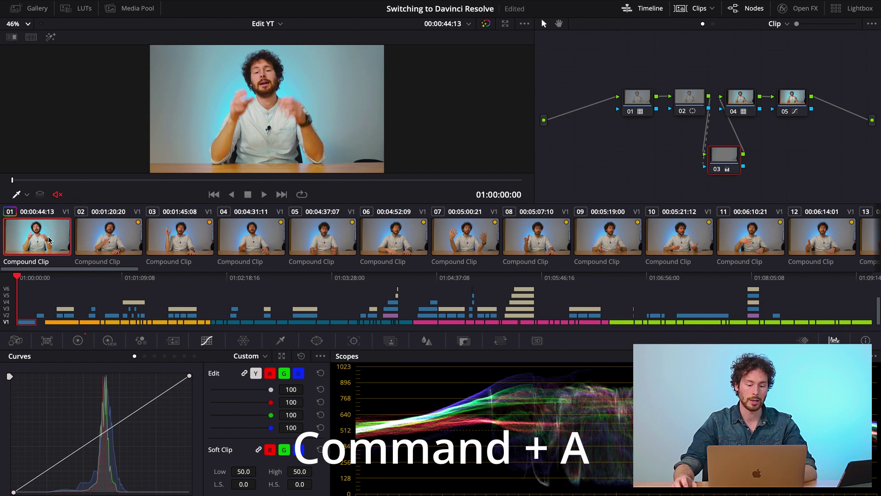
# Step: Select all clips with Cmd+A, deselect clip 01, and make clip 02 current
pyautogui.press('super+a')
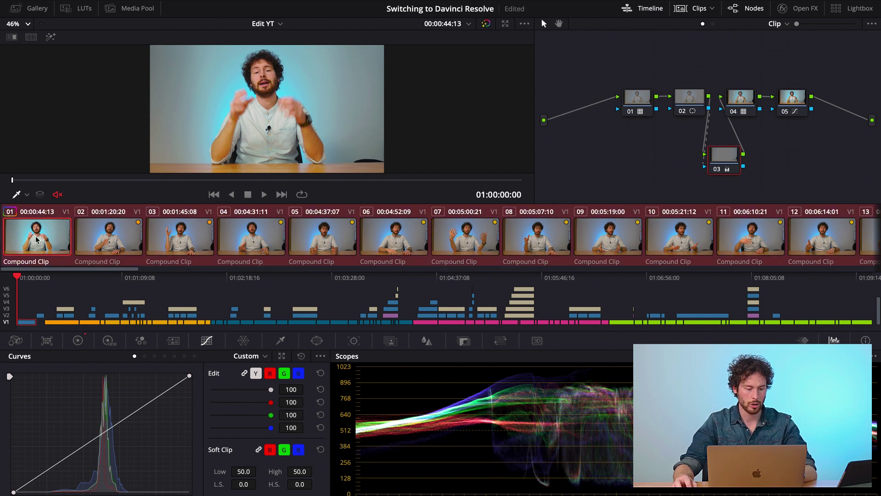
pyautogui.keyDown('super'); pyautogui.click(36, 239); pyautogui.keyUp('super')
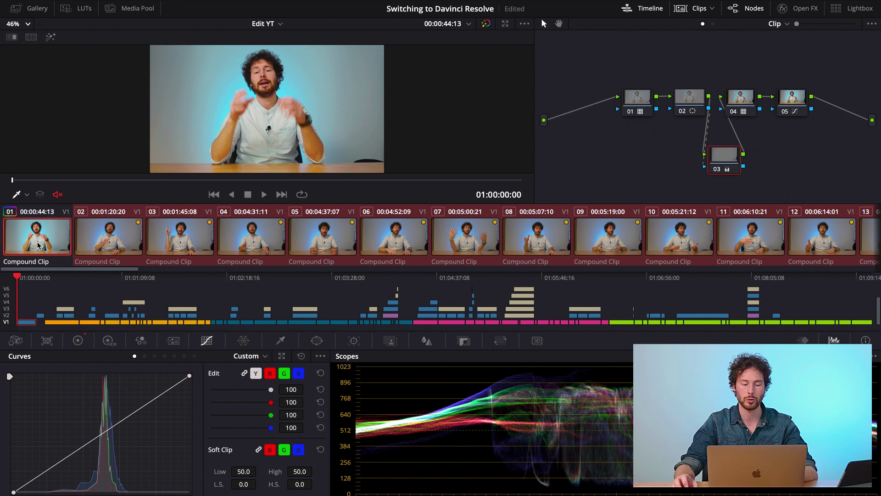
pyautogui.hscroll(5, 157, 246)
pyautogui.hscroll(20, 157, 246)
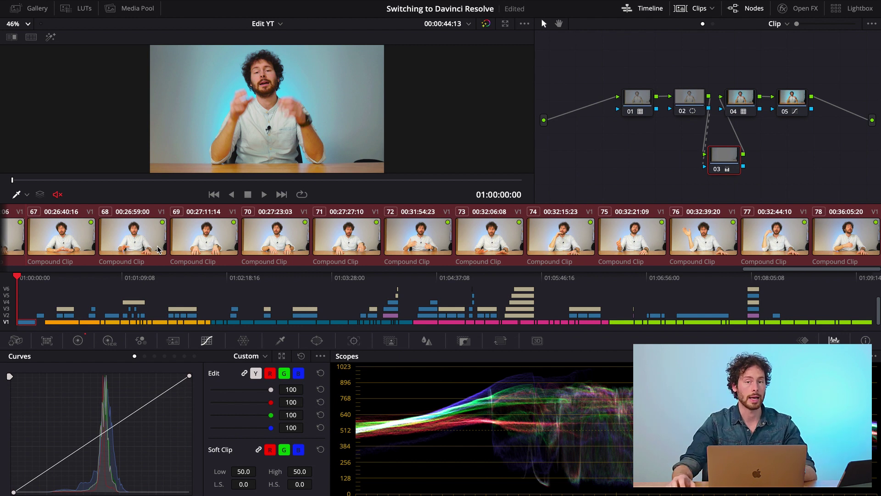
pyautogui.press('Down')
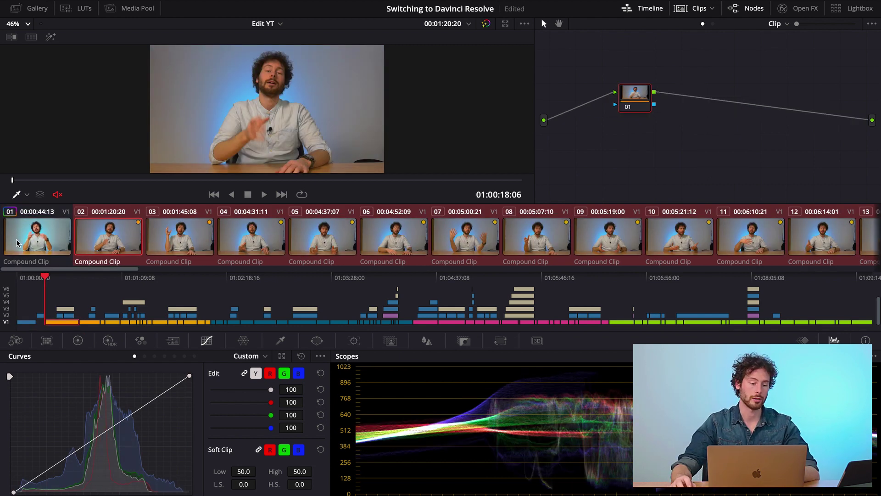
# Step: Apply clip 01's grade to the selected clips with Apply Grade, then check it on clip 03
pyautogui.rightClick(28, 237)
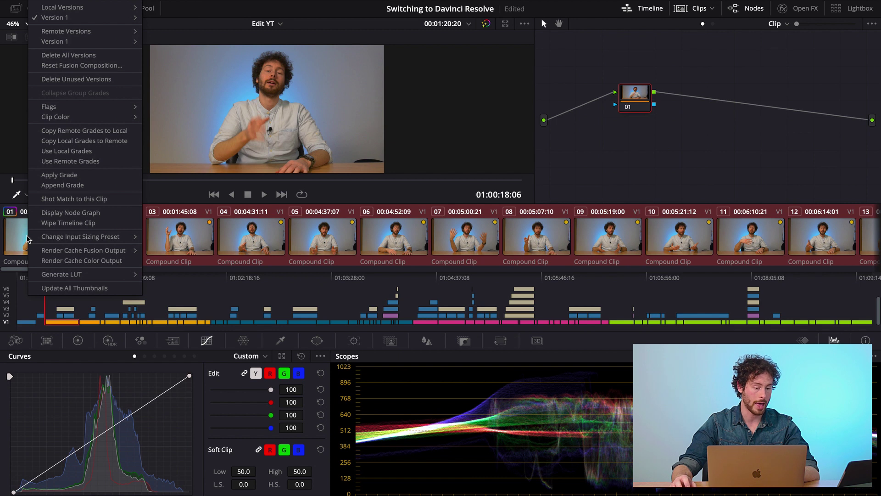
pyautogui.click(63, 175)
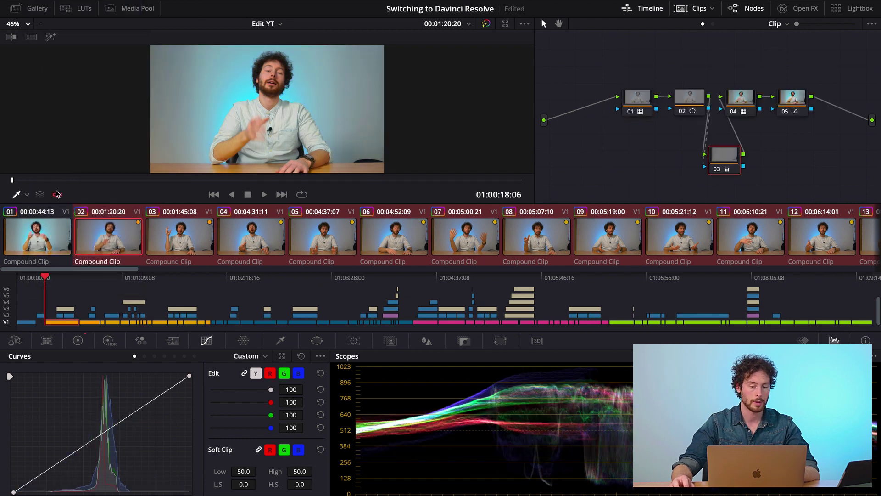
pyautogui.click(182, 238)
pyautogui.hscroll(10, 183, 239)
pyautogui.hscroll(20, 183, 238)
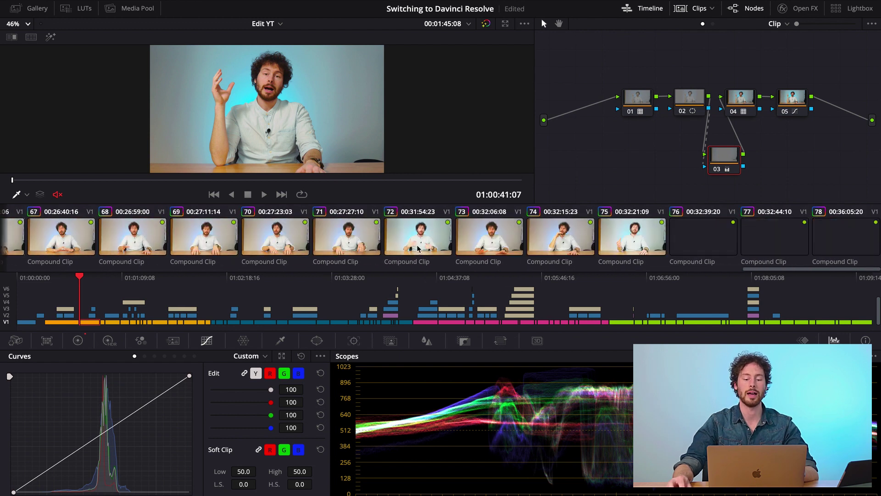
# Step: Open clip 72 to confirm it carries the shared five-node grade
pyautogui.click(427, 245)
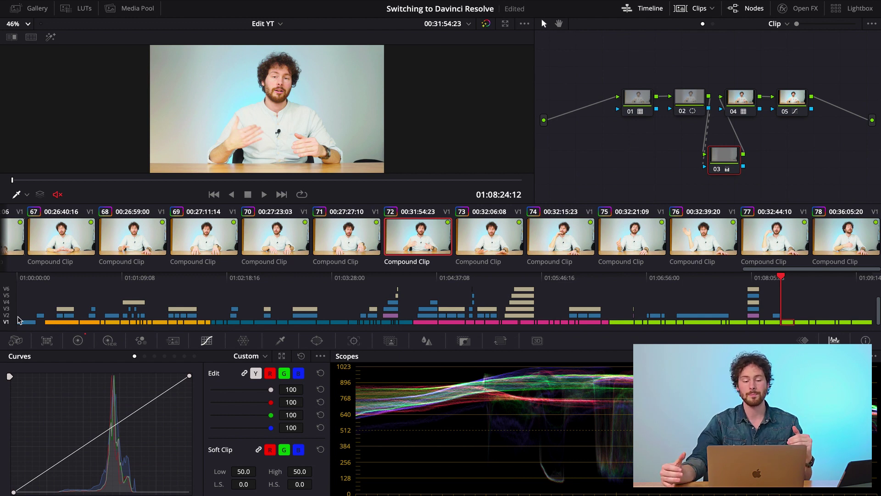
pyautogui.scroll(5, 296, 234)
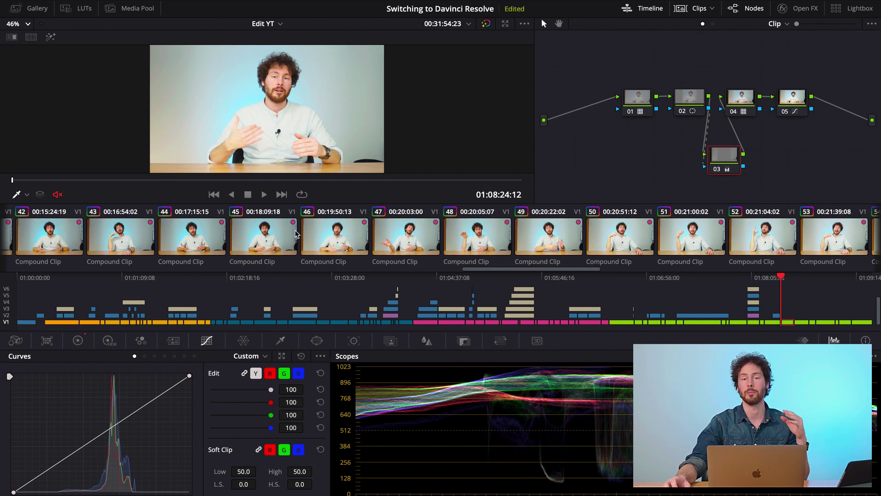